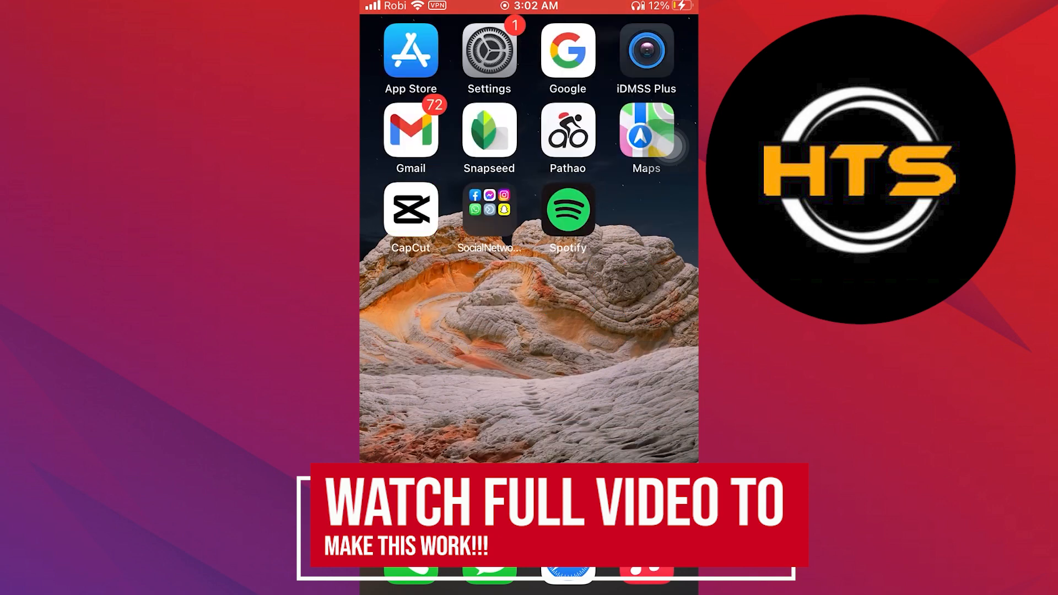
Launch Safari from the Home Screen and open Spotify's official website from the search results.
drag(563, 563, 671, 412)
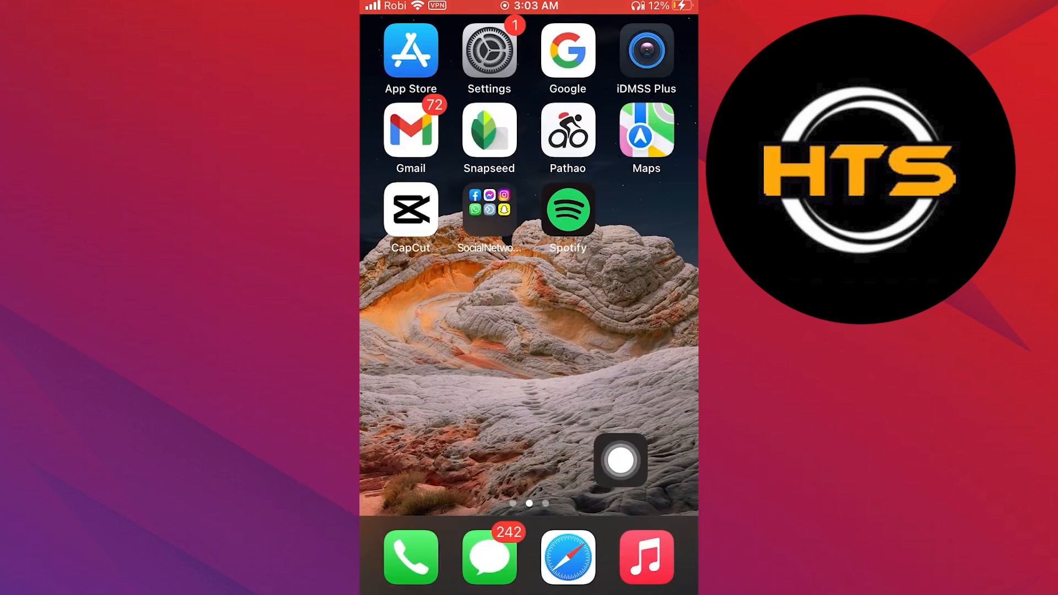
click(569, 558)
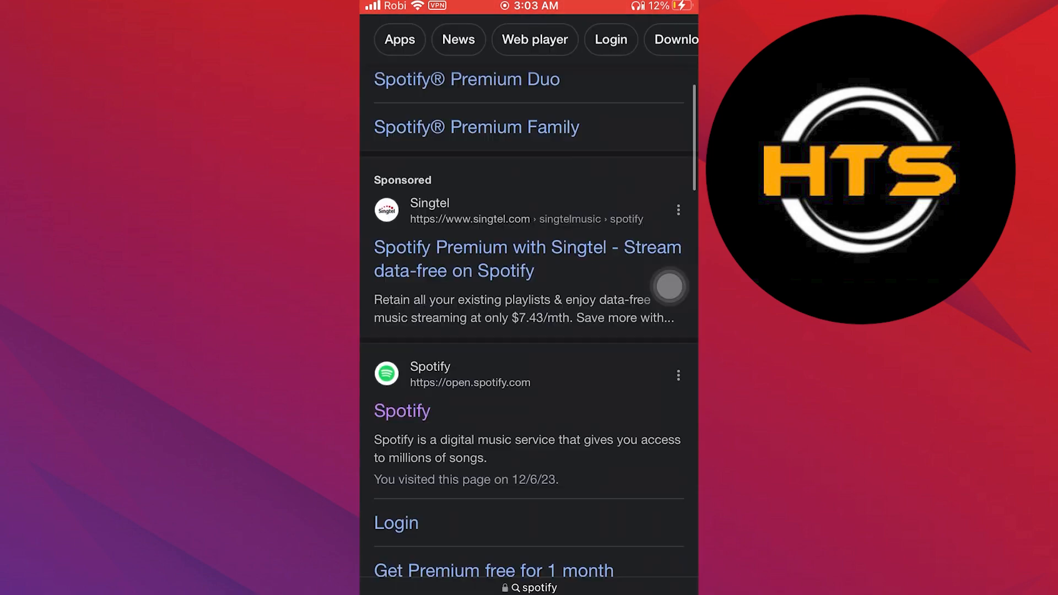
click(513, 416)
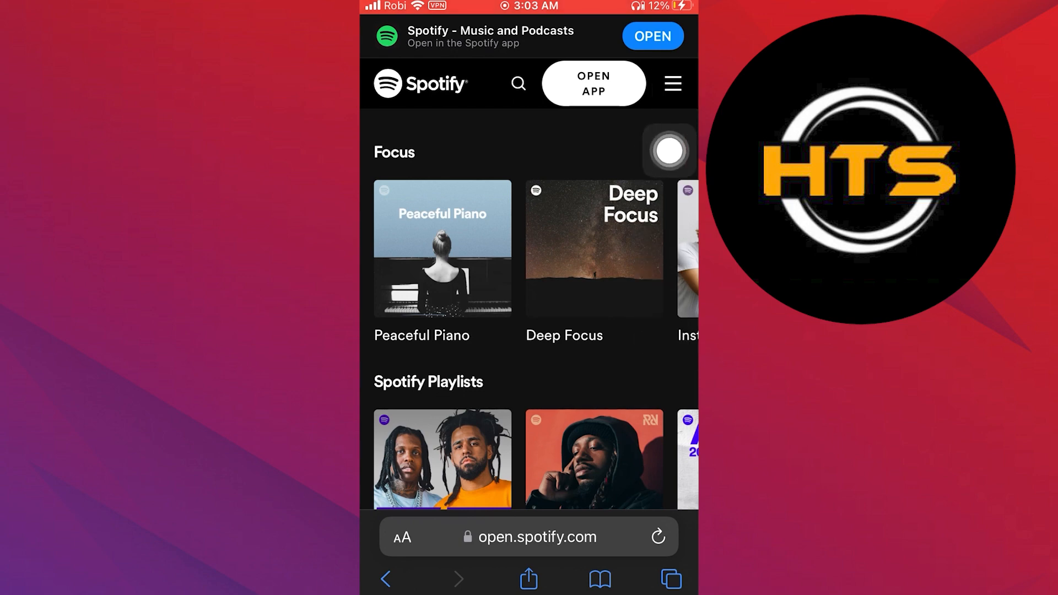
Navigate via the site menu to Help, Account Help, then the Country or region settings article.
click(673, 83)
click(440, 333)
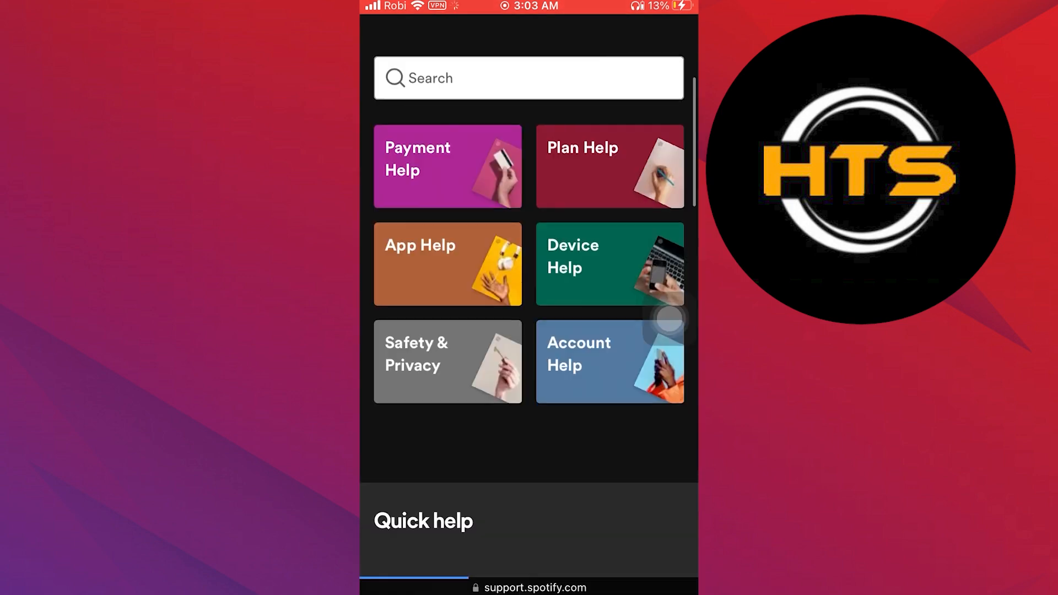
click(604, 357)
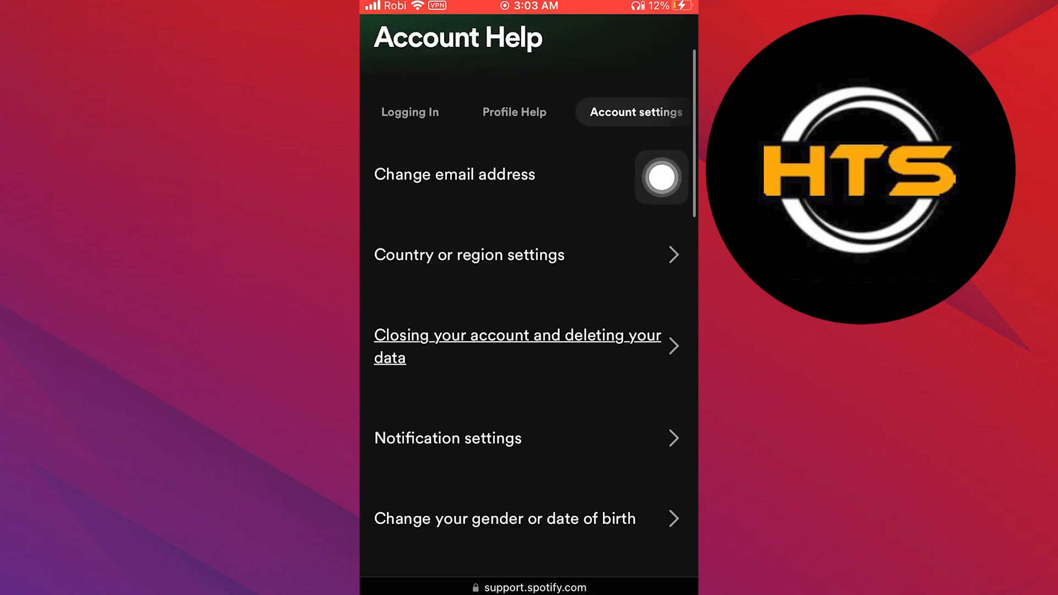
click(563, 252)
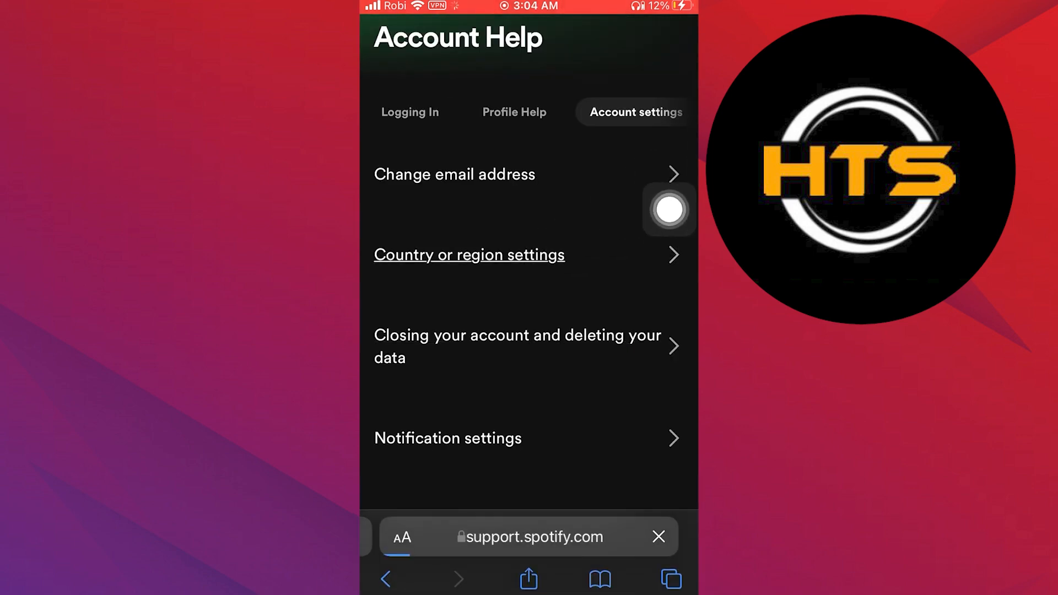
scroll(530, 331, down, 5)
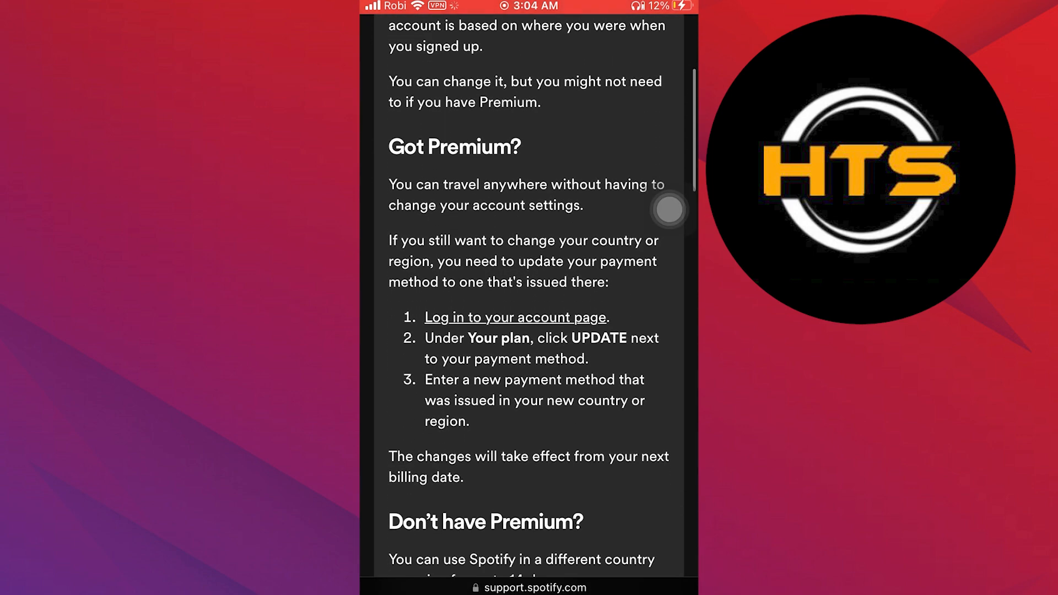
Visit the account login page, then return to the help article.
click(546, 318)
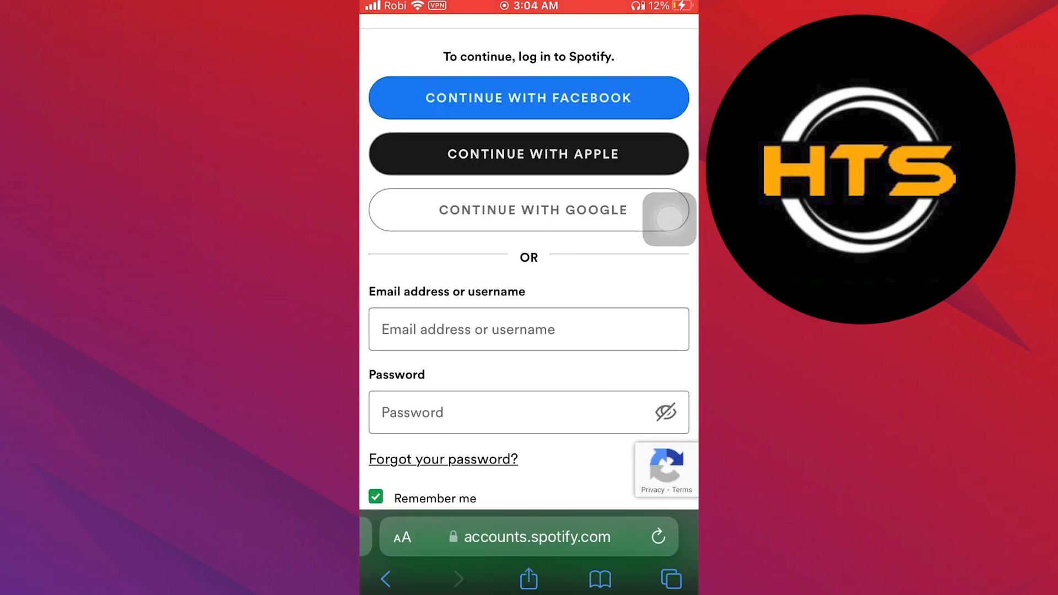
click(387, 579)
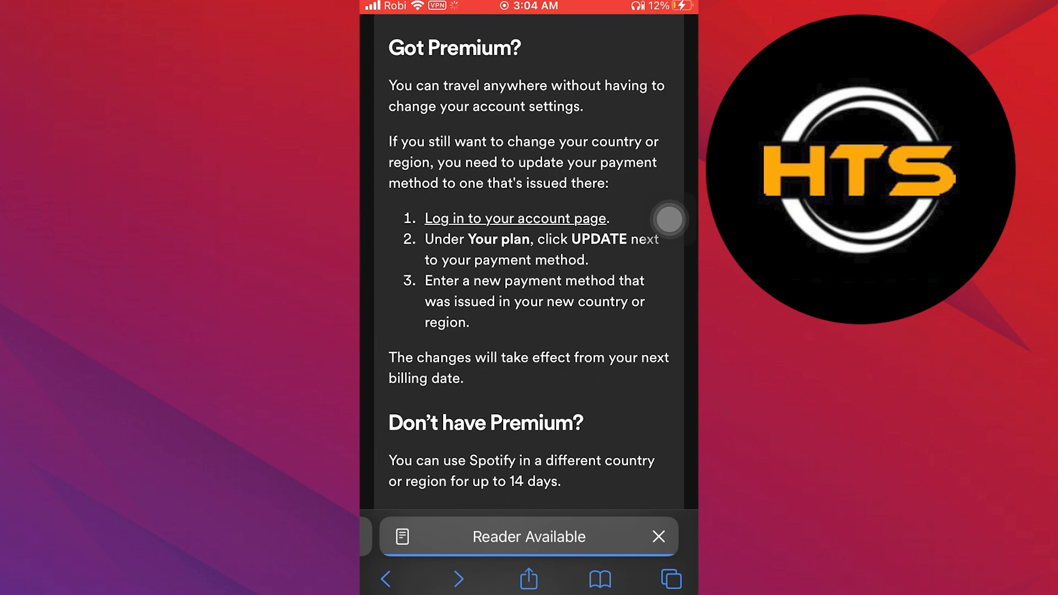
scroll(670, 219, down, 5)
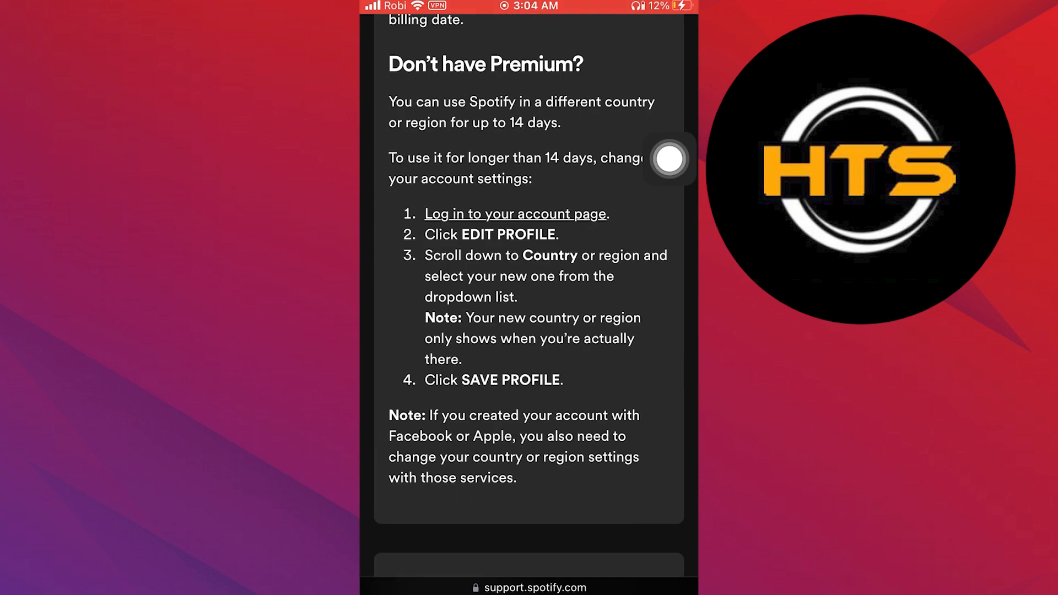
Log in to the Spotify account page with email and password.
click(516, 214)
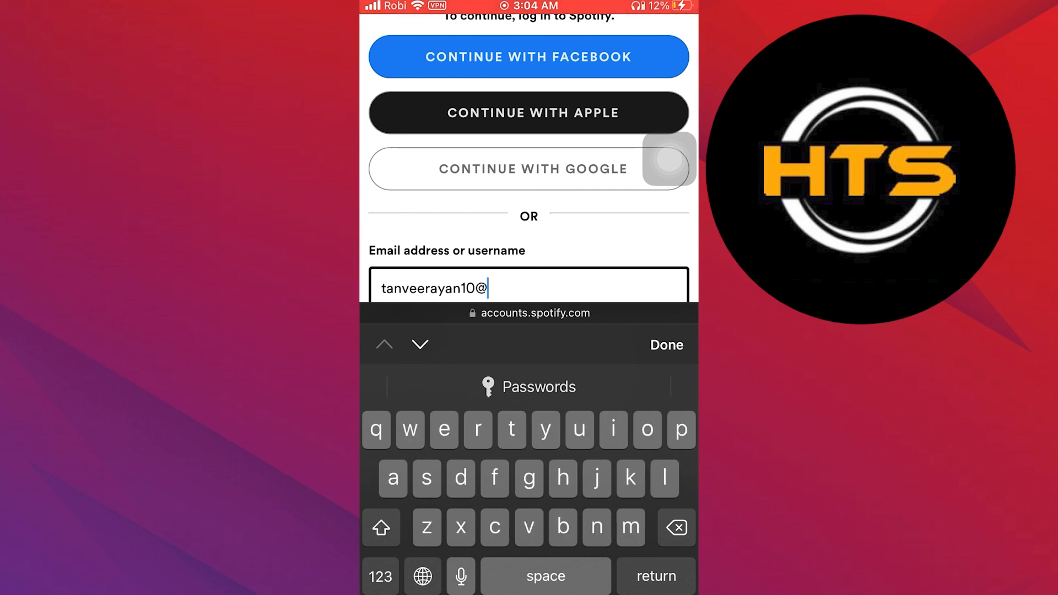
text(gmail.com)
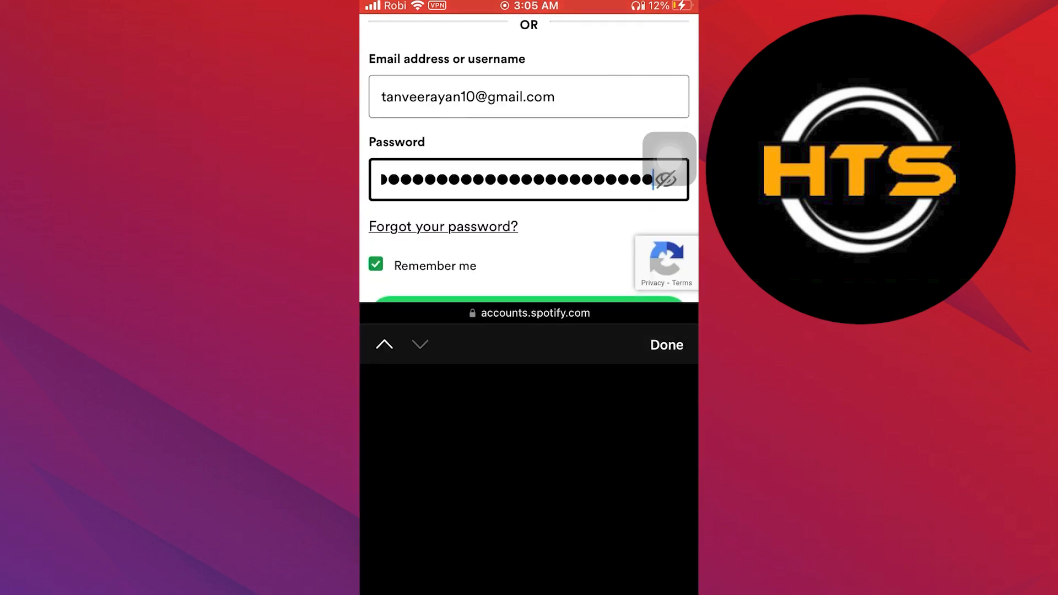
scroll(529, 166, down, 1)
click(666, 345)
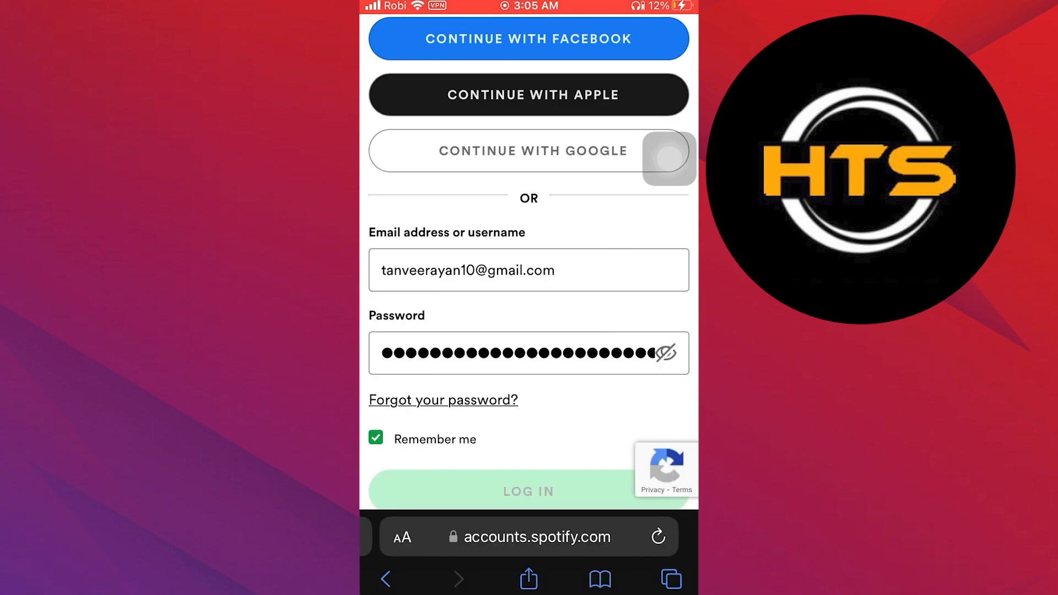
click(528, 284)
In Edit profile, view the Country or region options (Bangladesh, Singapore) and keep Bangladesh.
click(434, 166)
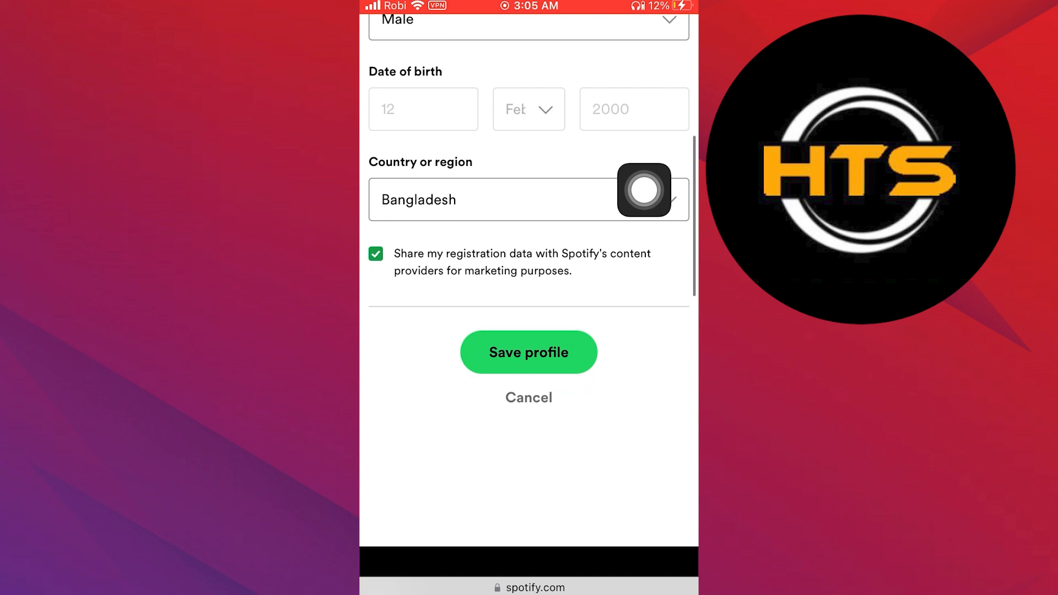
drag(669, 151, 669, 291)
click(529, 199)
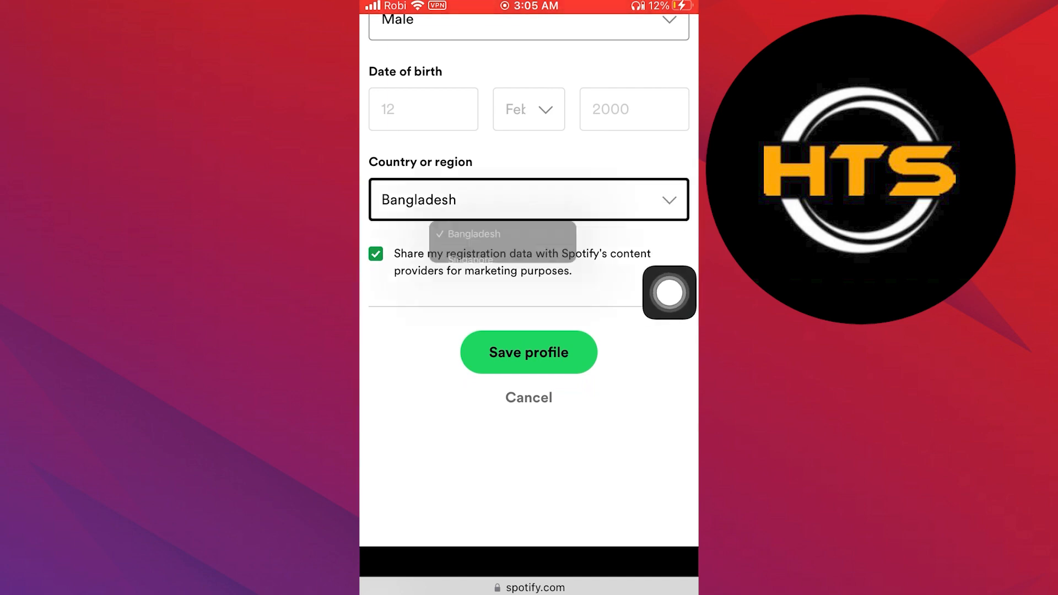
click(530, 174)
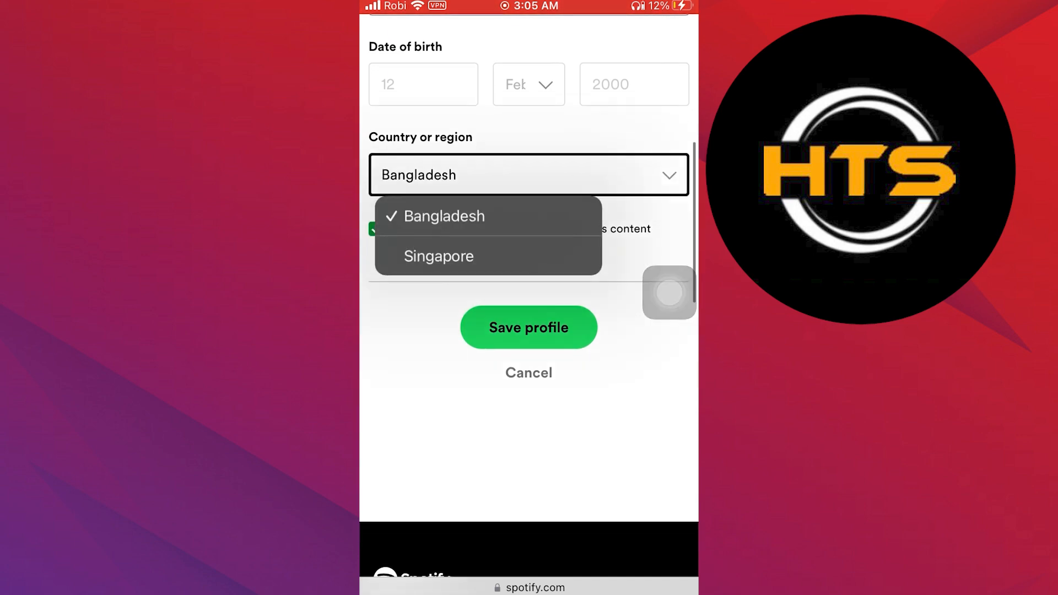
mouse_move(670, 264)
mouse_down()
mouse_move(447, 35)
mouse_move(669, 285)
mouse_up()
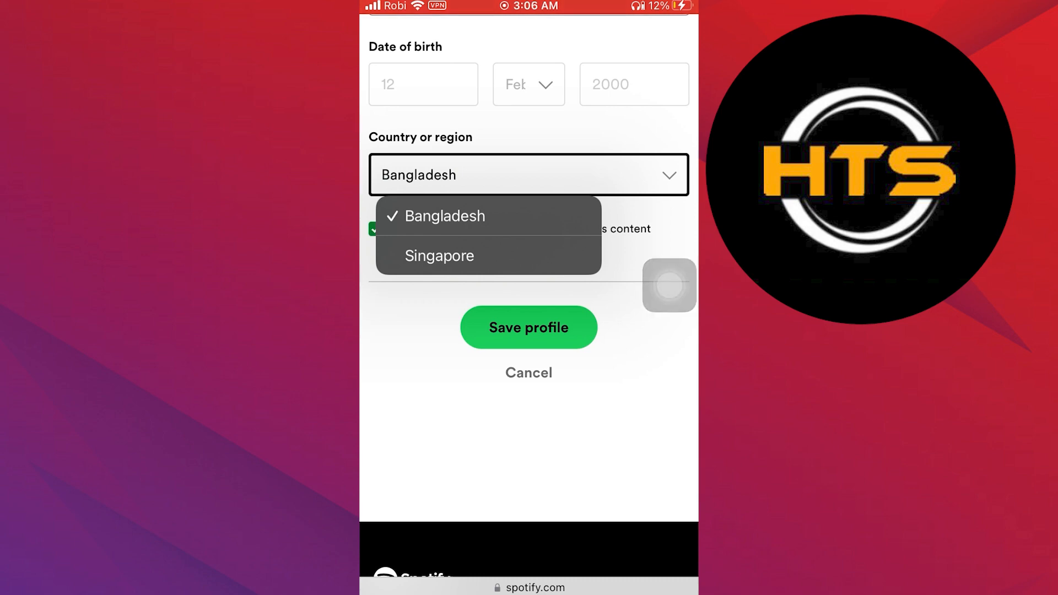
click(445, 216)
scroll(529, 248, up, 5)
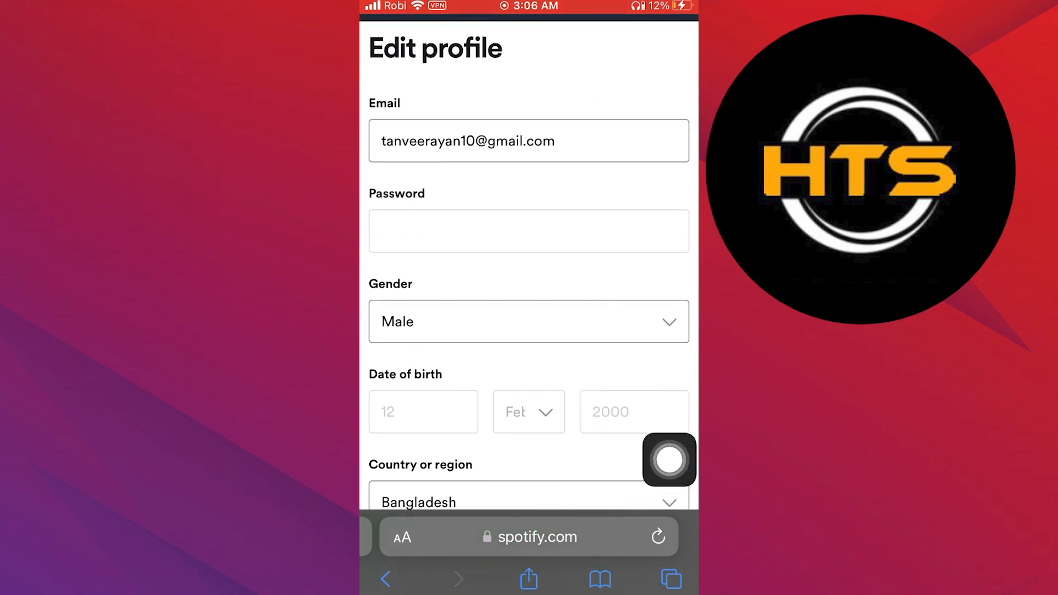
scroll(529, 331, down, 1)
scroll(530, 331, up, 5)
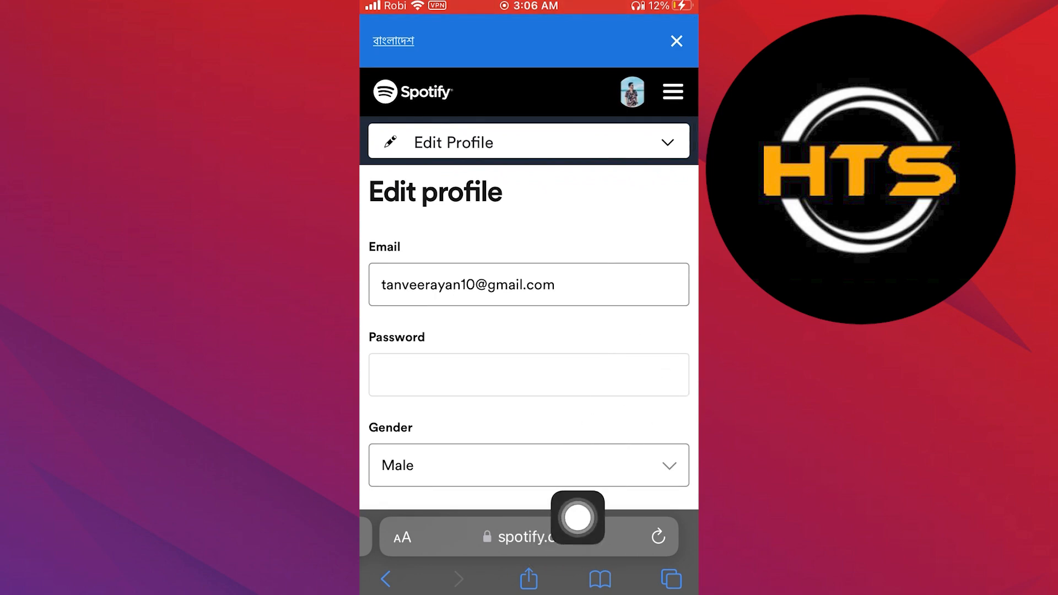
Clear the address bar and search Google for nordvpn.
click(577, 537)
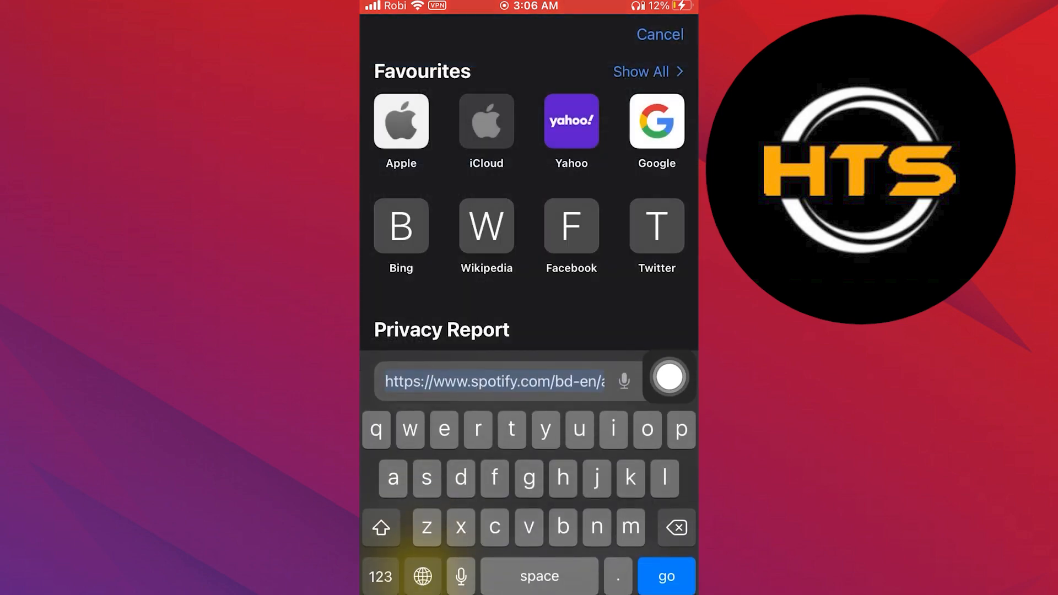
click(670, 378)
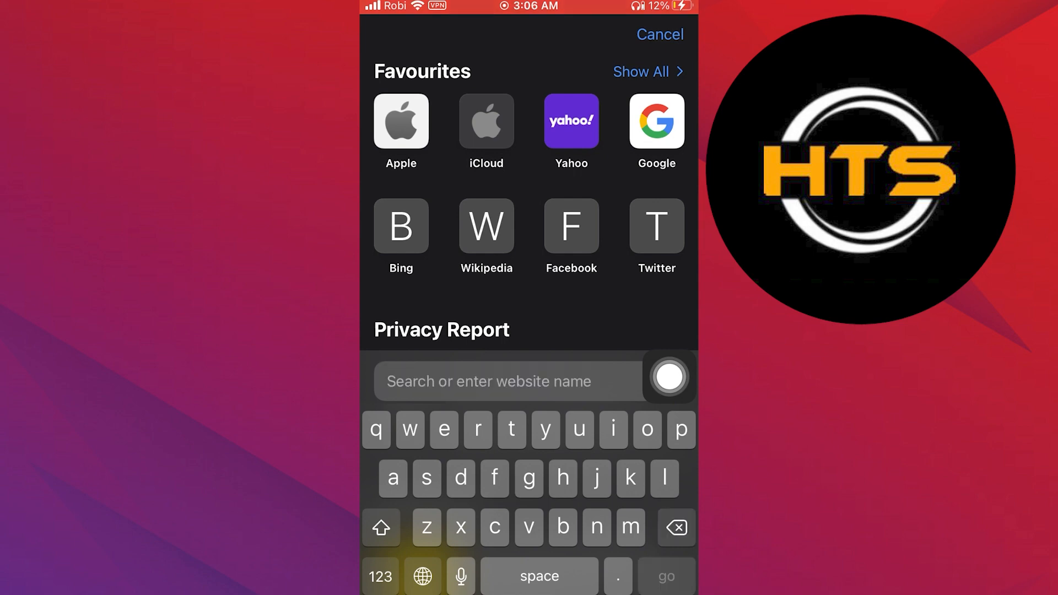
text(nord)
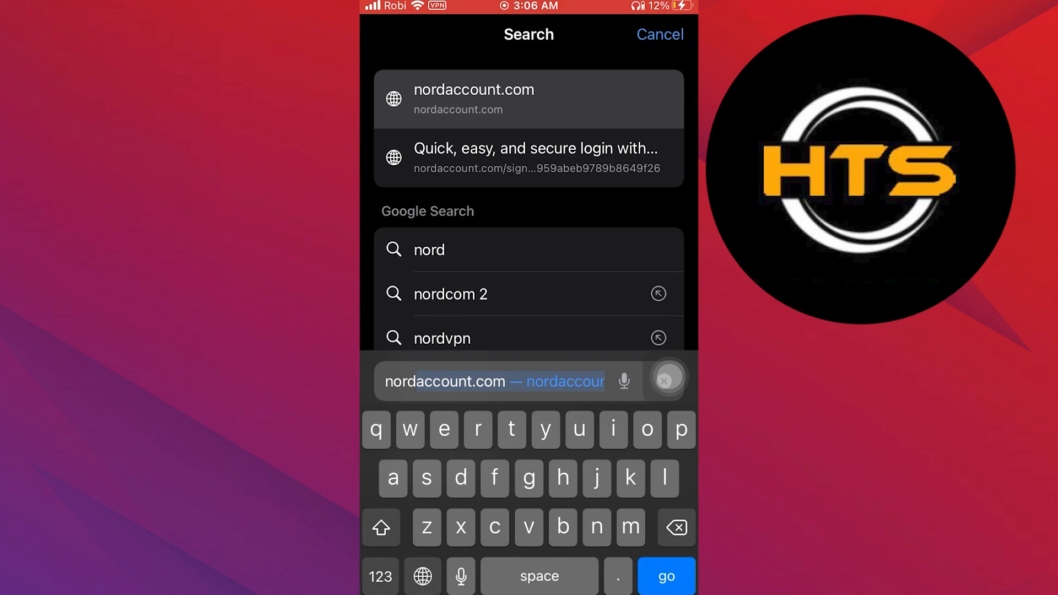
text(vp)
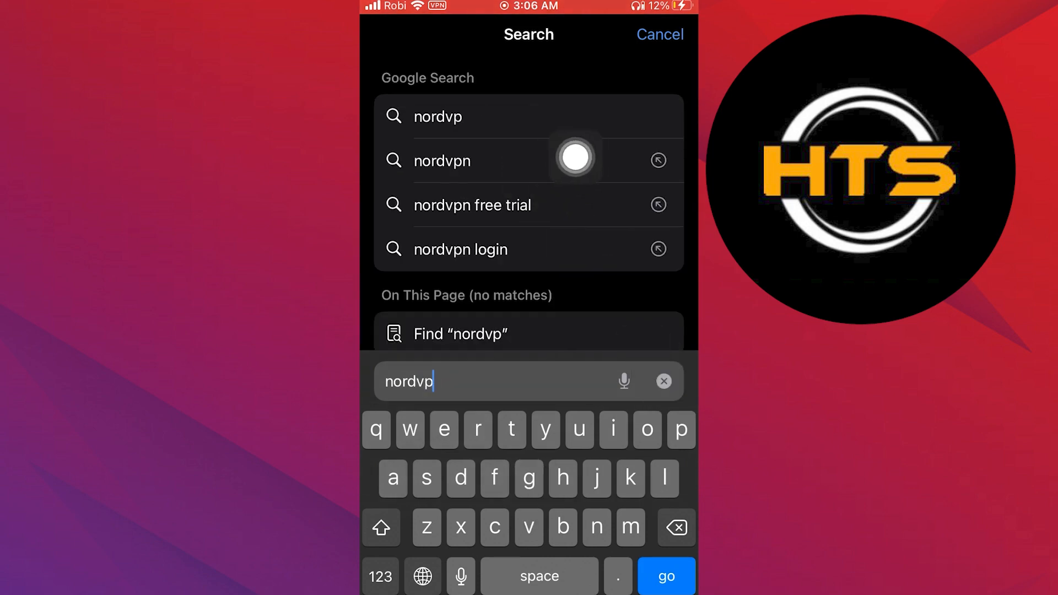
click(576, 158)
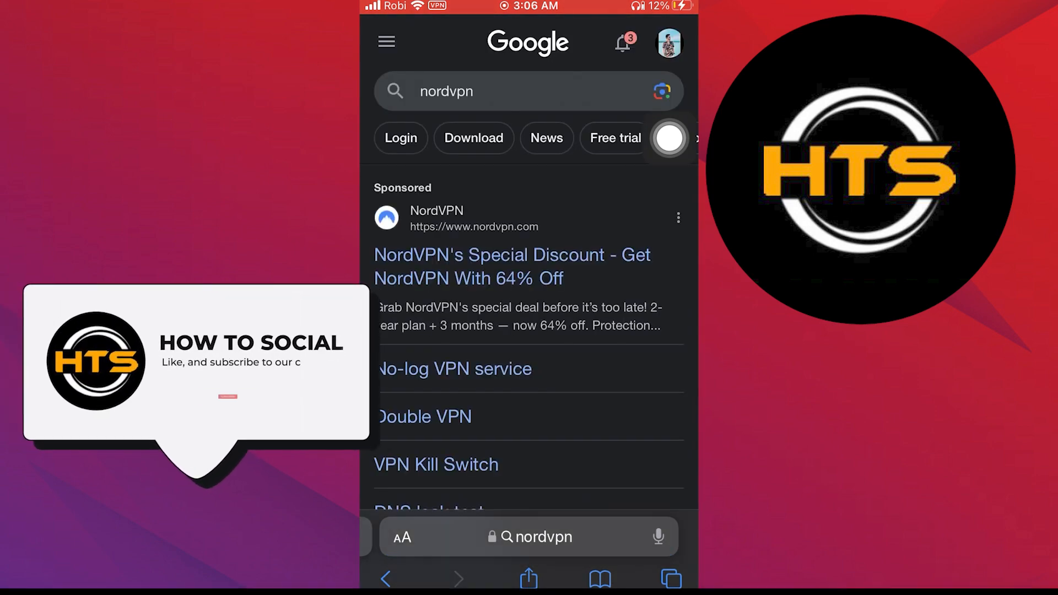
scroll(670, 138, down, 1)
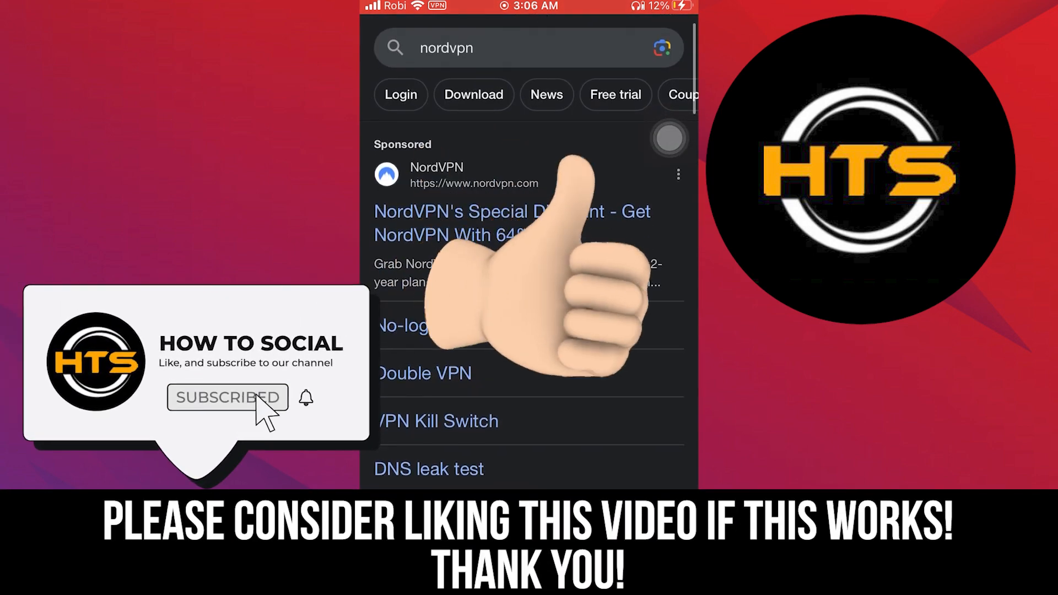
scroll(670, 138, down, 3)
scroll(670, 137, down, 3)
scroll(670, 139, down, 3)
scroll(670, 138, down, 2)
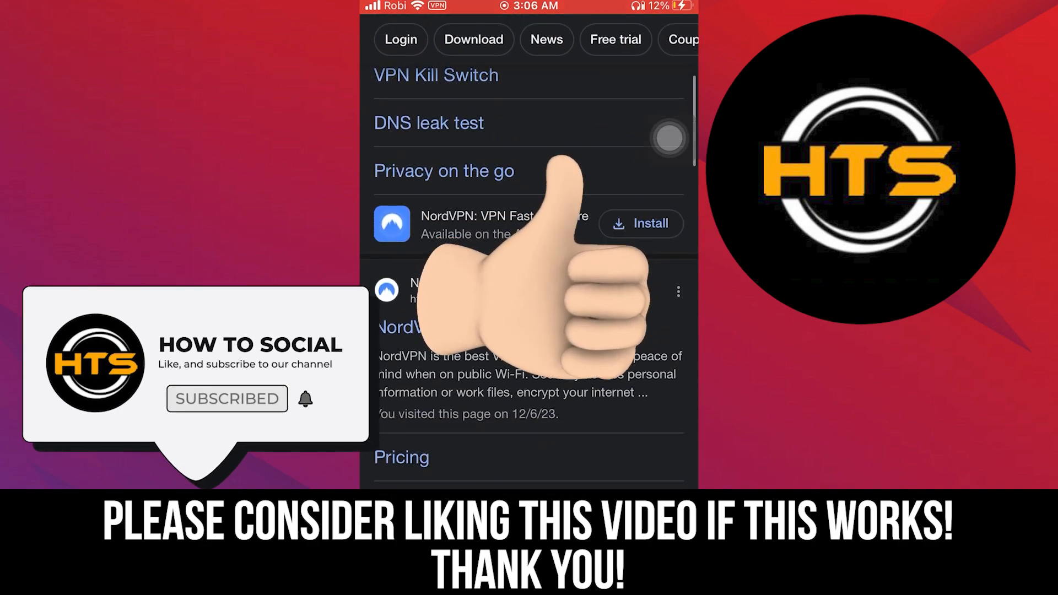